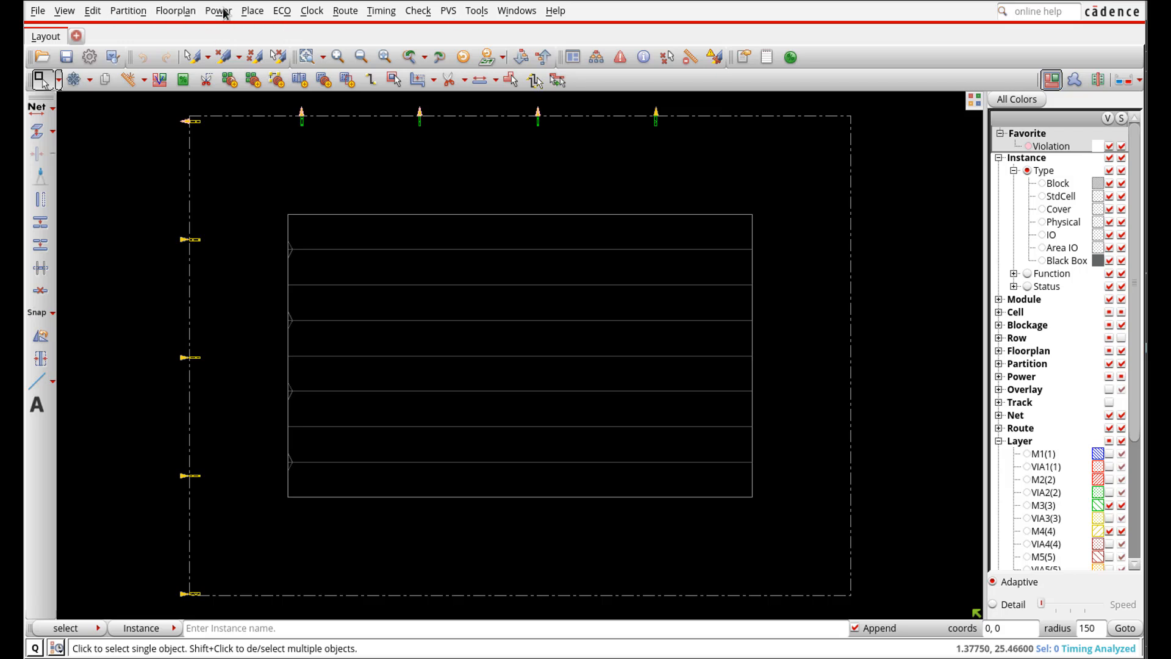
left_click(221, 12)
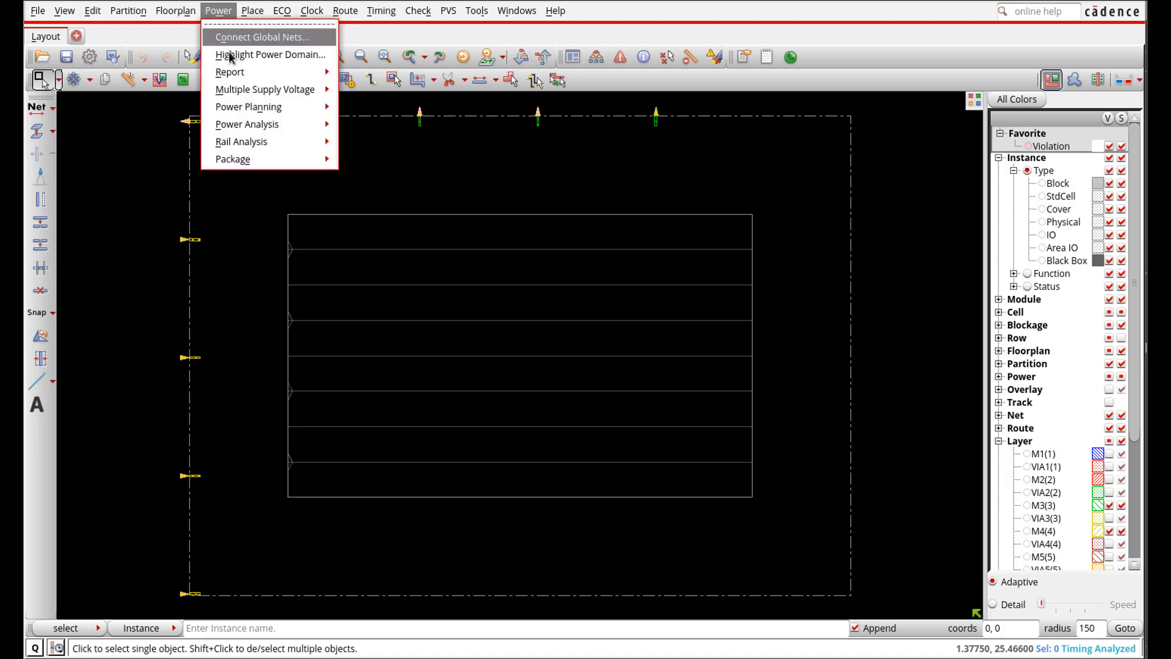
mouse_move(240, 108)
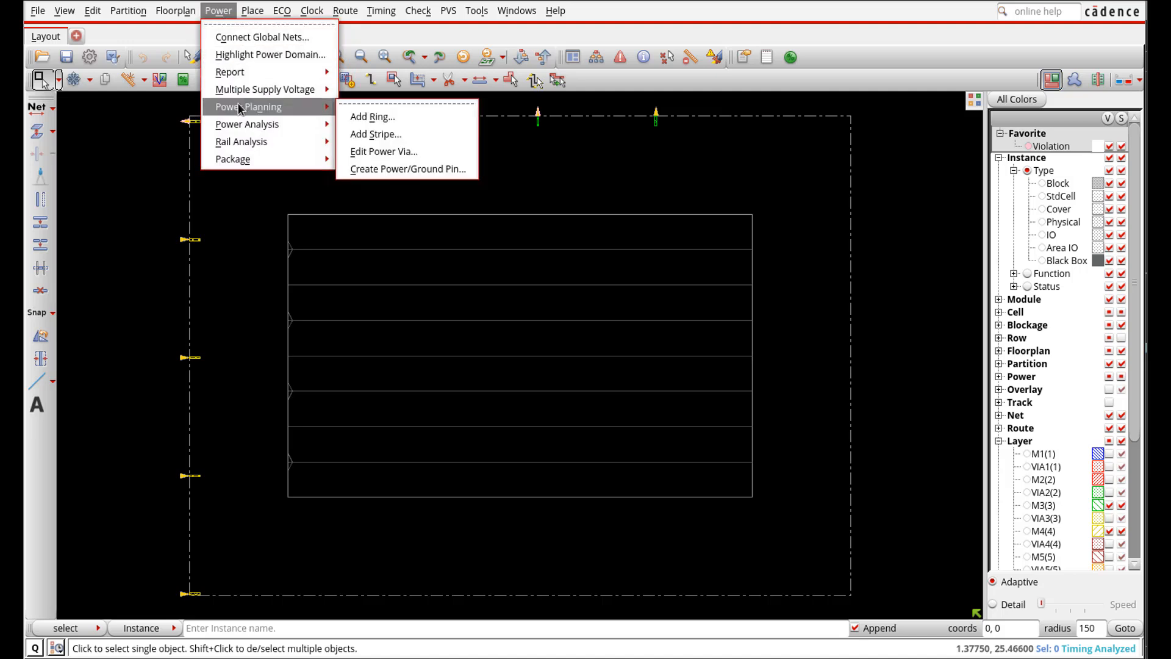
left_click(380, 122)
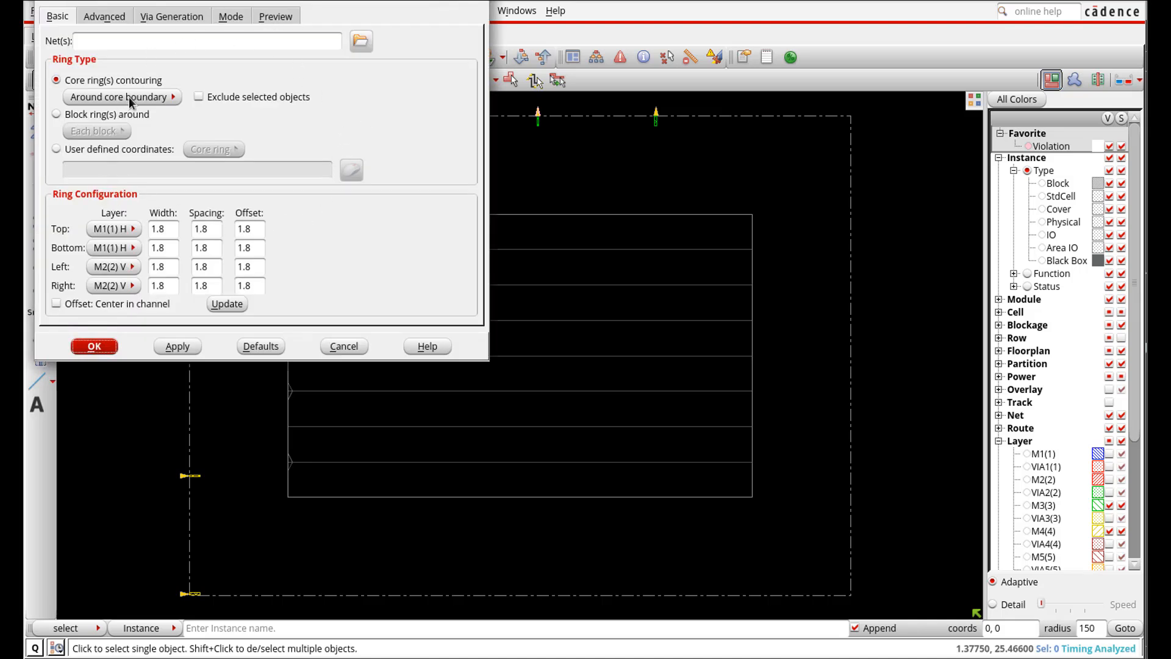
left_click(361, 42)
left_click(71, 53)
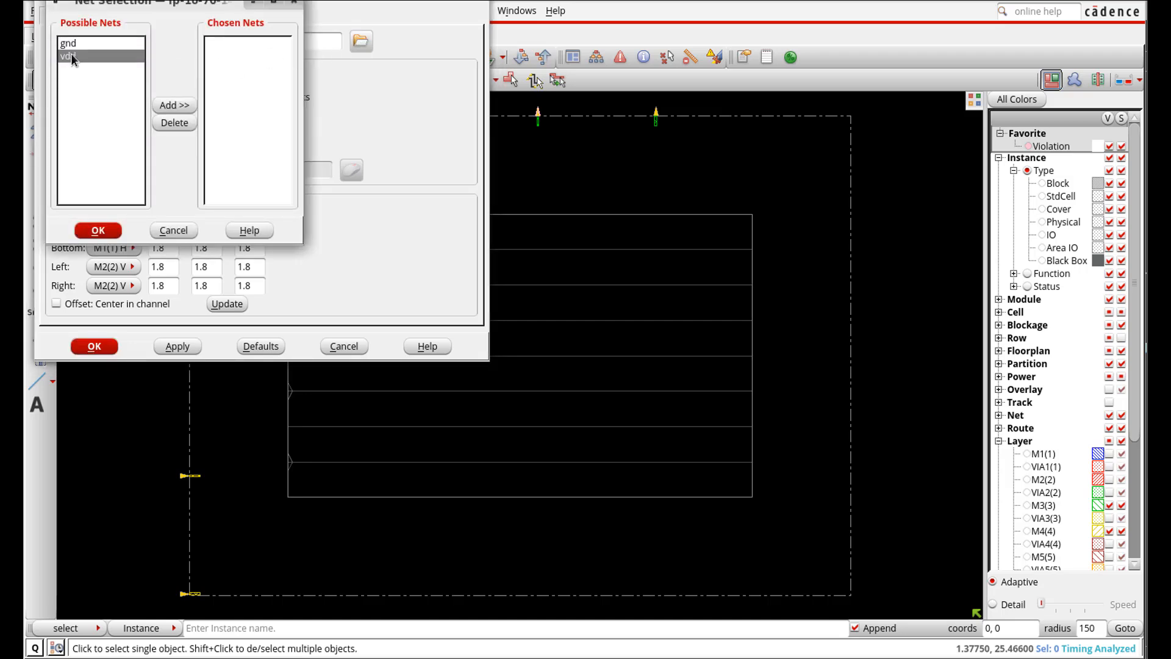
left_click(174, 105)
left_click(80, 41)
left_click(176, 105)
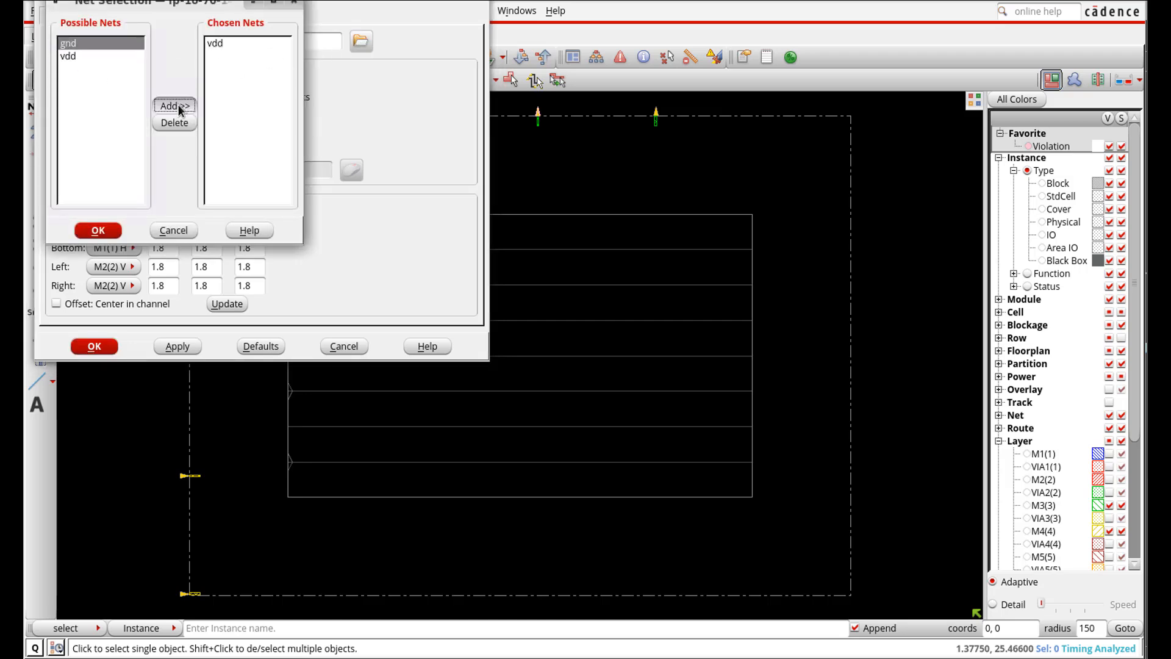
left_click(109, 230)
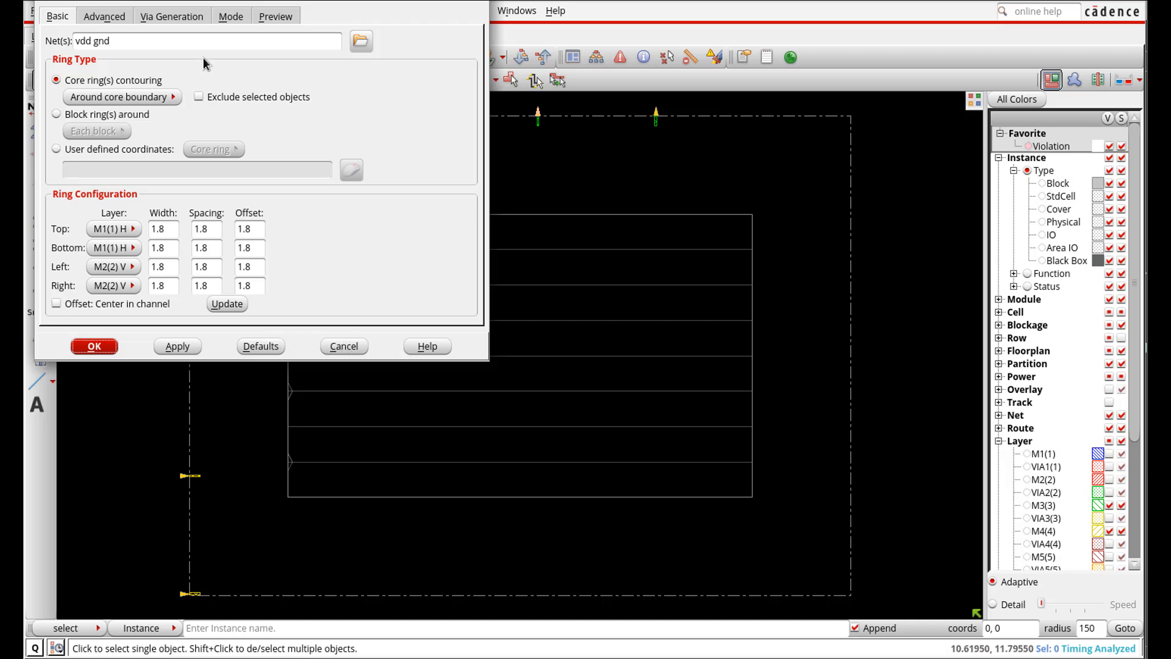
left_click(345, 347)
Step: Switch to the code editor and examine the core ring width, spacing and layer definitions in sm.floorplan.defines
key("alt+Tab")
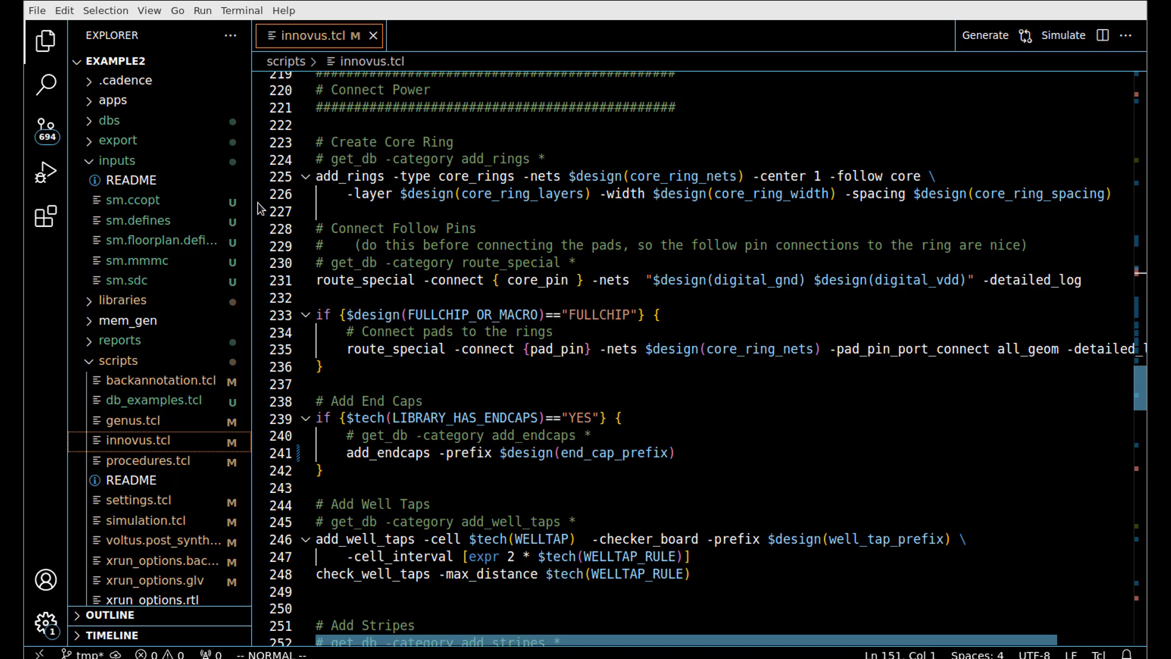
left_click(177, 240)
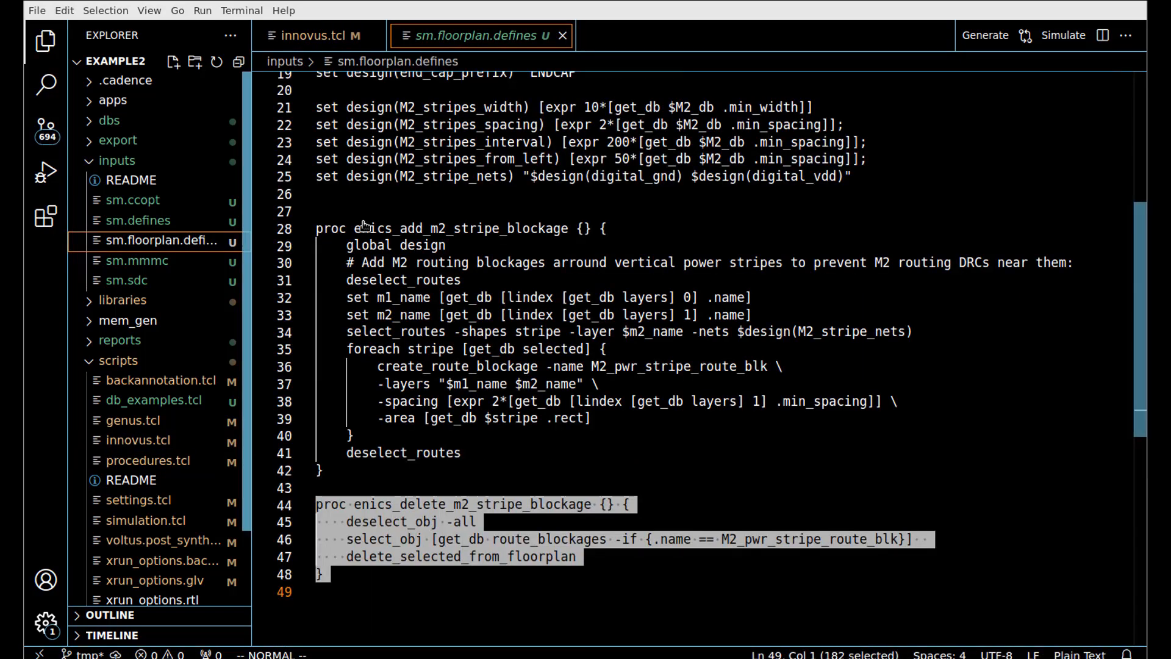
scroll(426, 195, "up", 6)
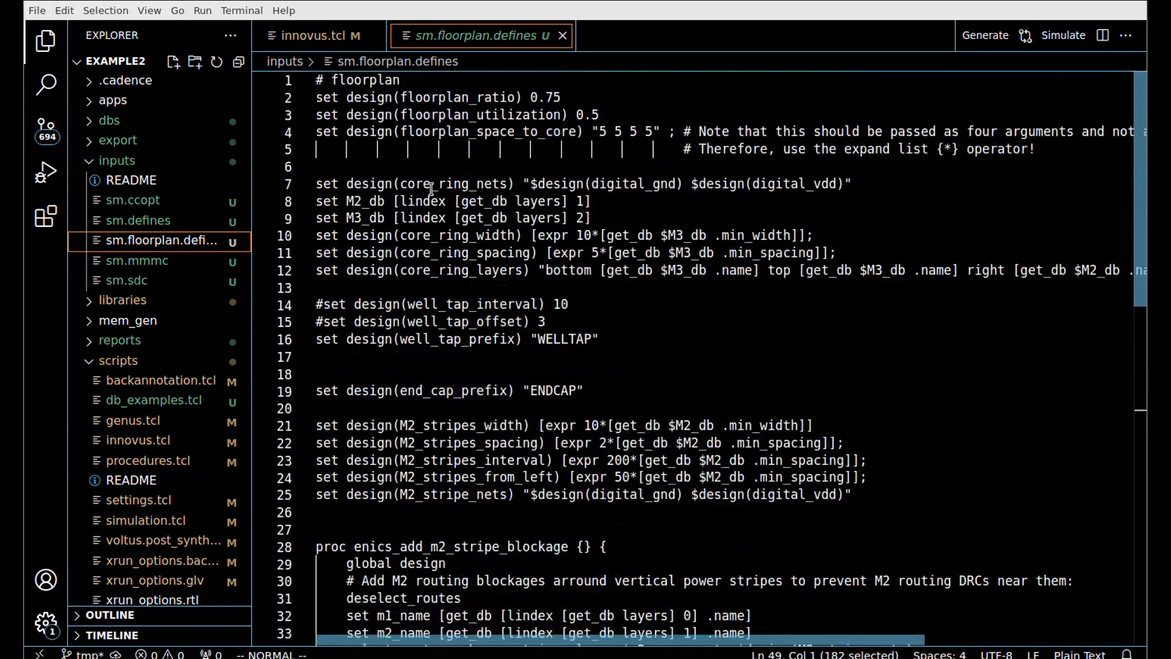
double_click(419, 237)
double_click(435, 252)
double_click(436, 271)
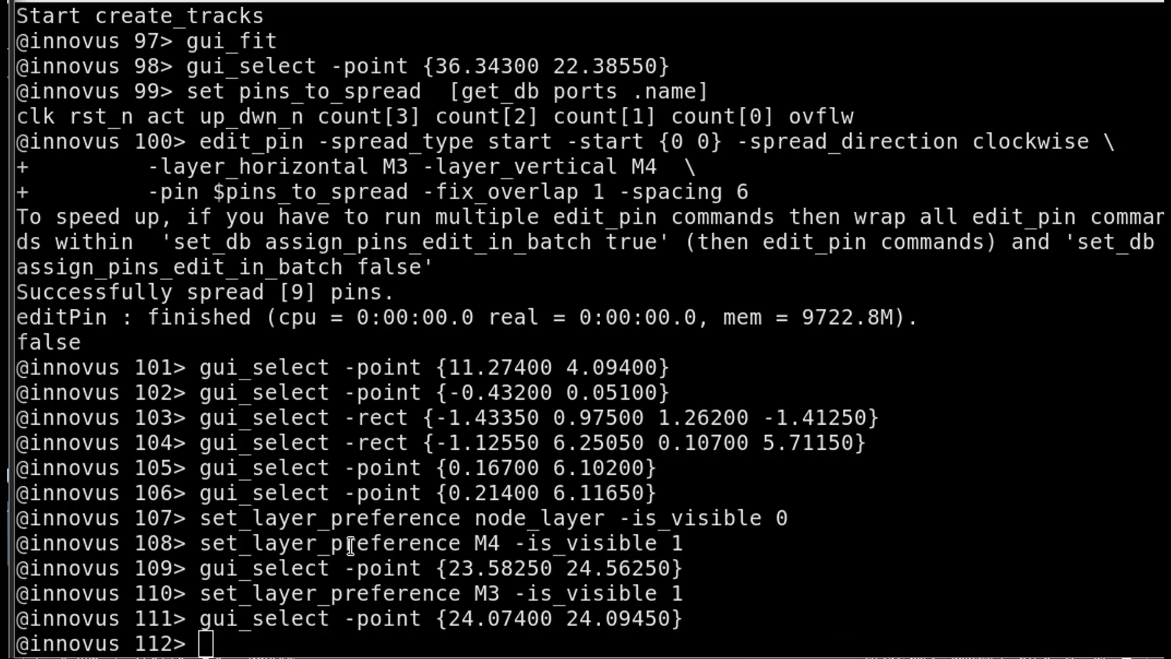
Step: Create the core rings by running the script's add_rings command in the Innovus console, and inspect the upper vdd and right-hand gnd wires in the layout
middle_click(287, 637)
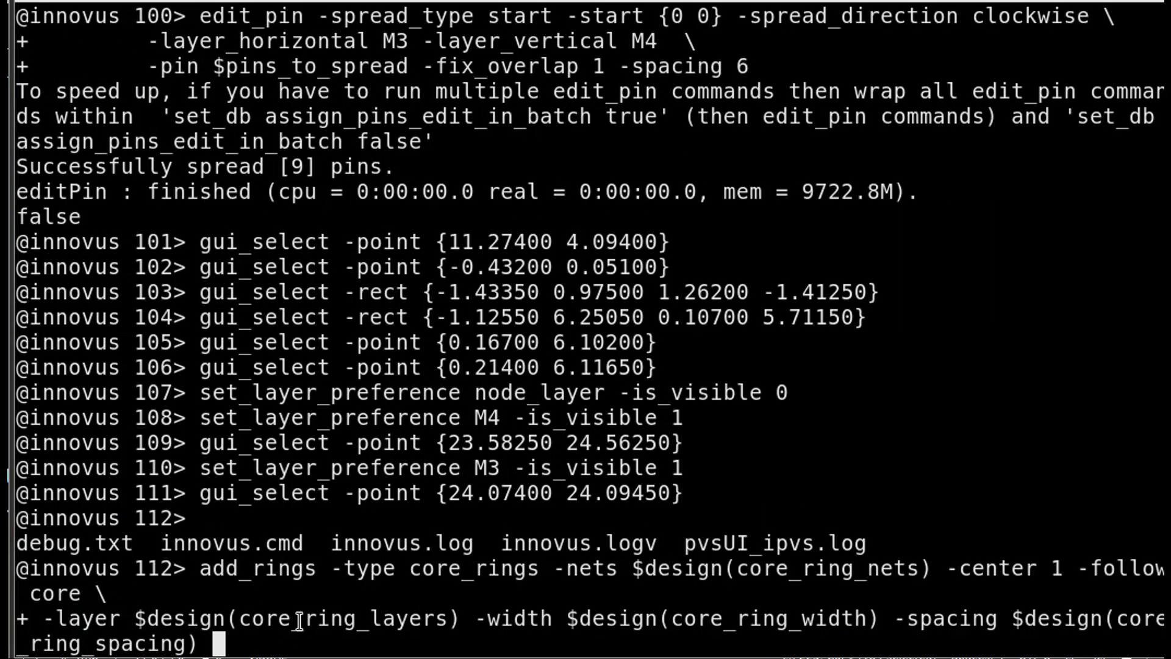
key("Return")
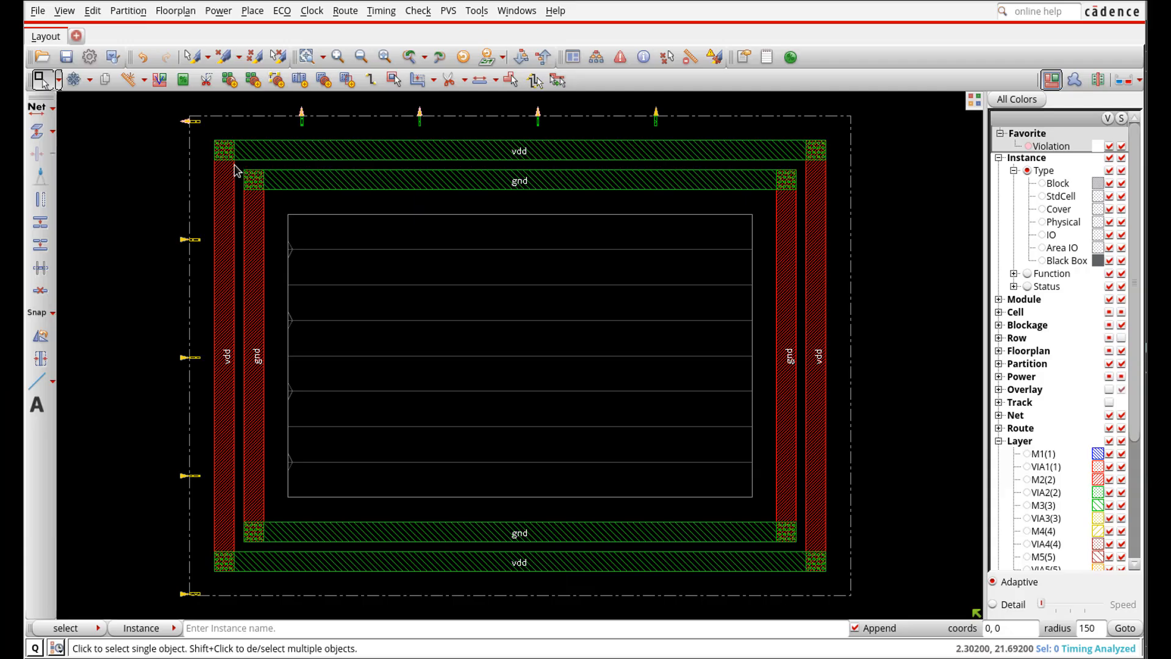
left_click(629, 153)
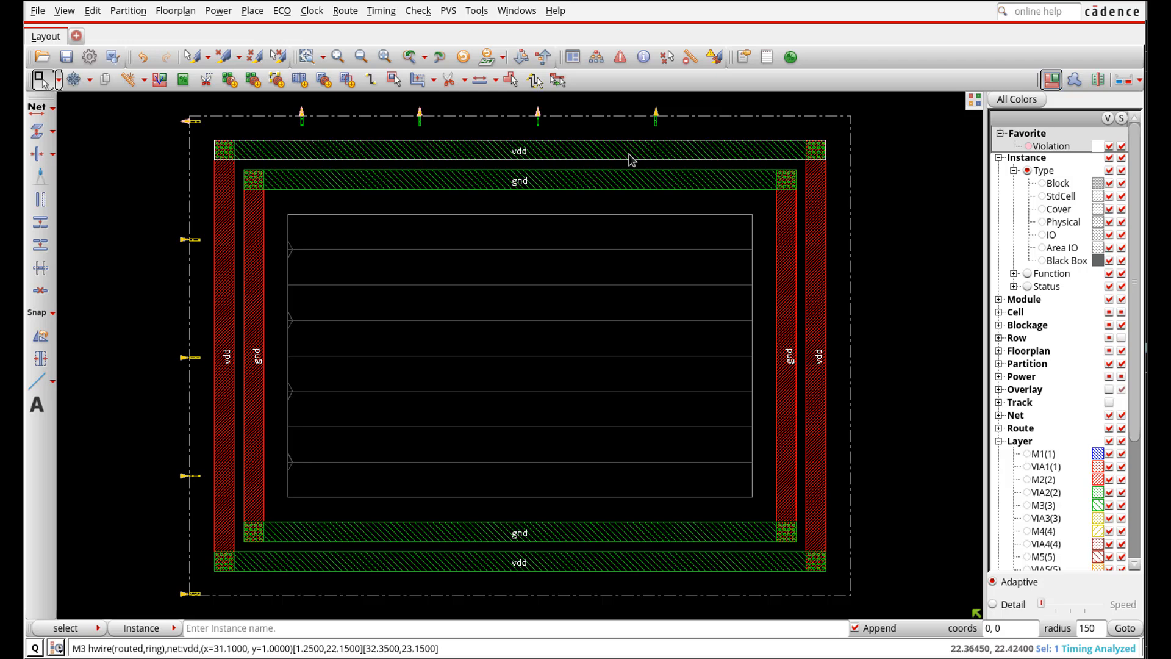
left_click(786, 239)
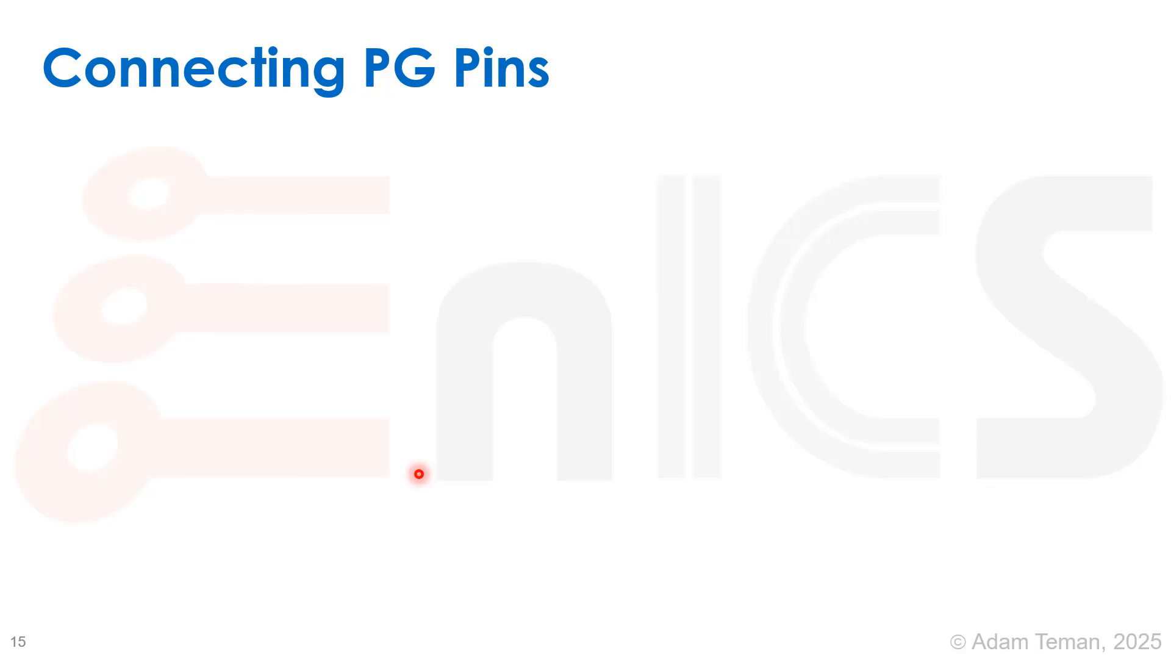
key("Right")
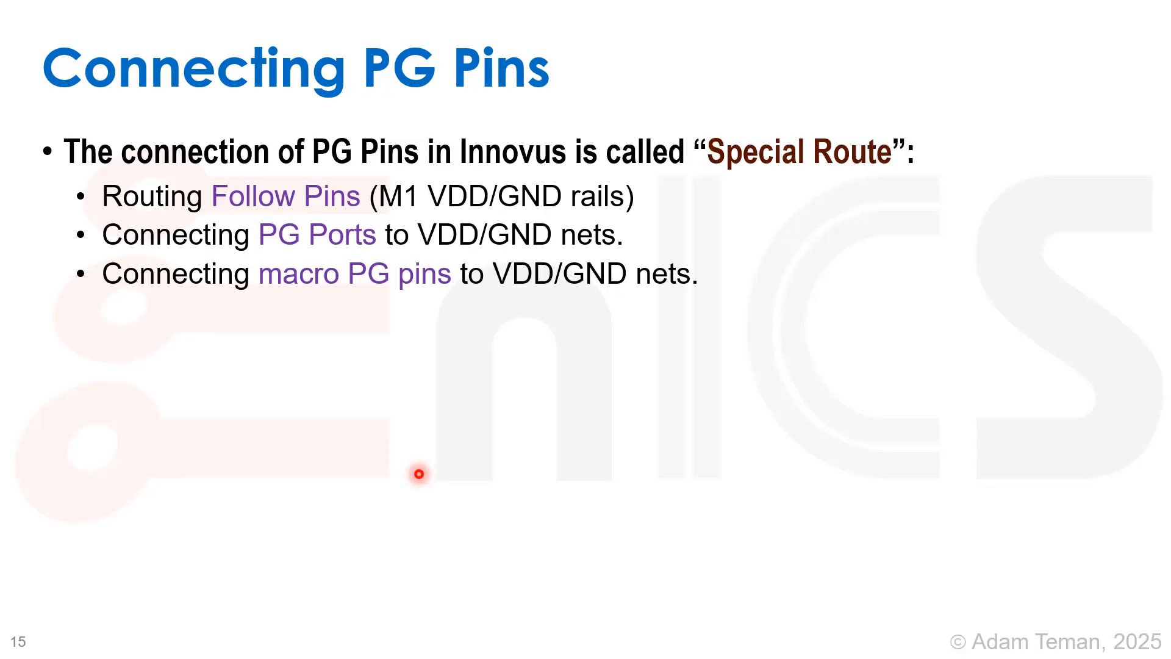
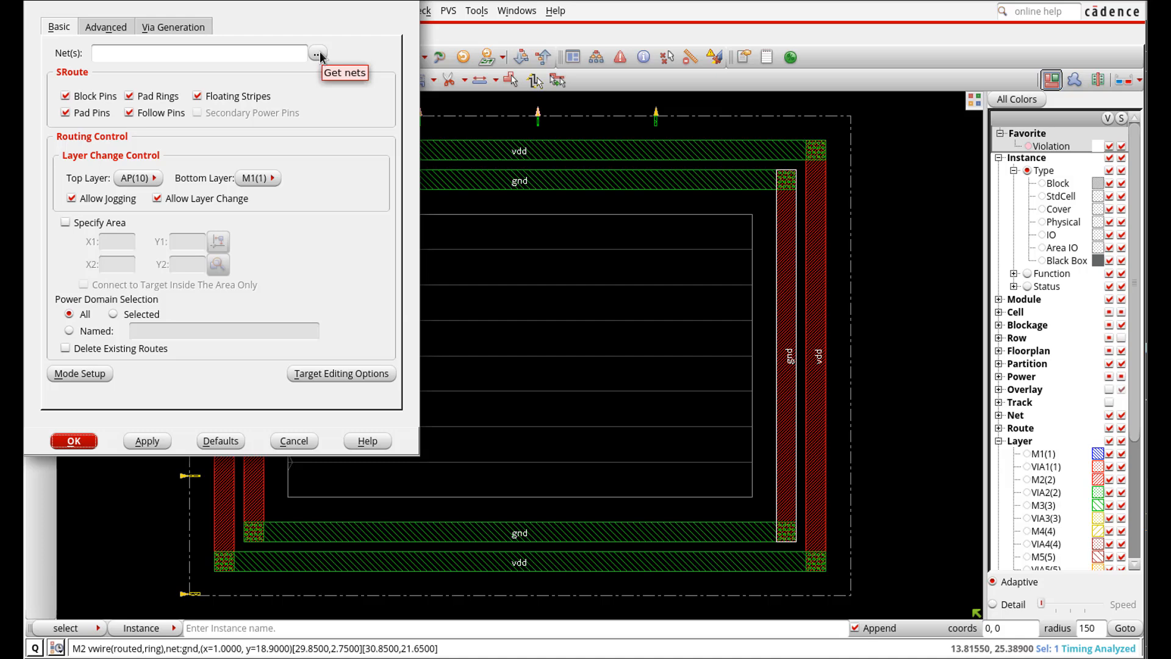
left_click(317, 54)
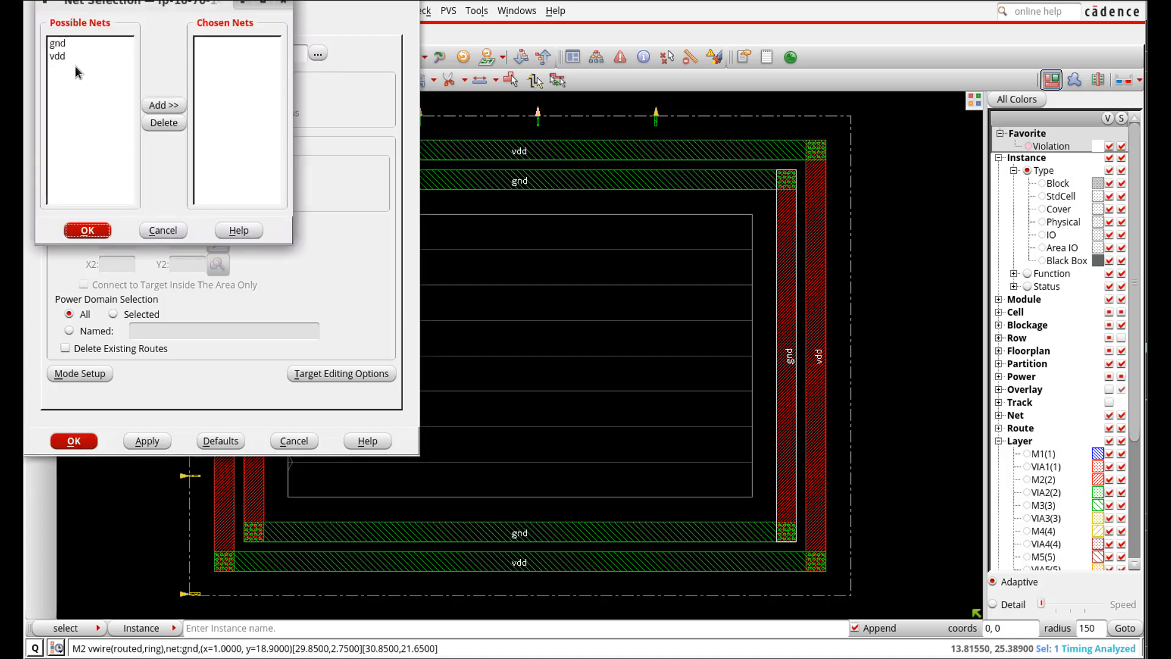
left_click(162, 231)
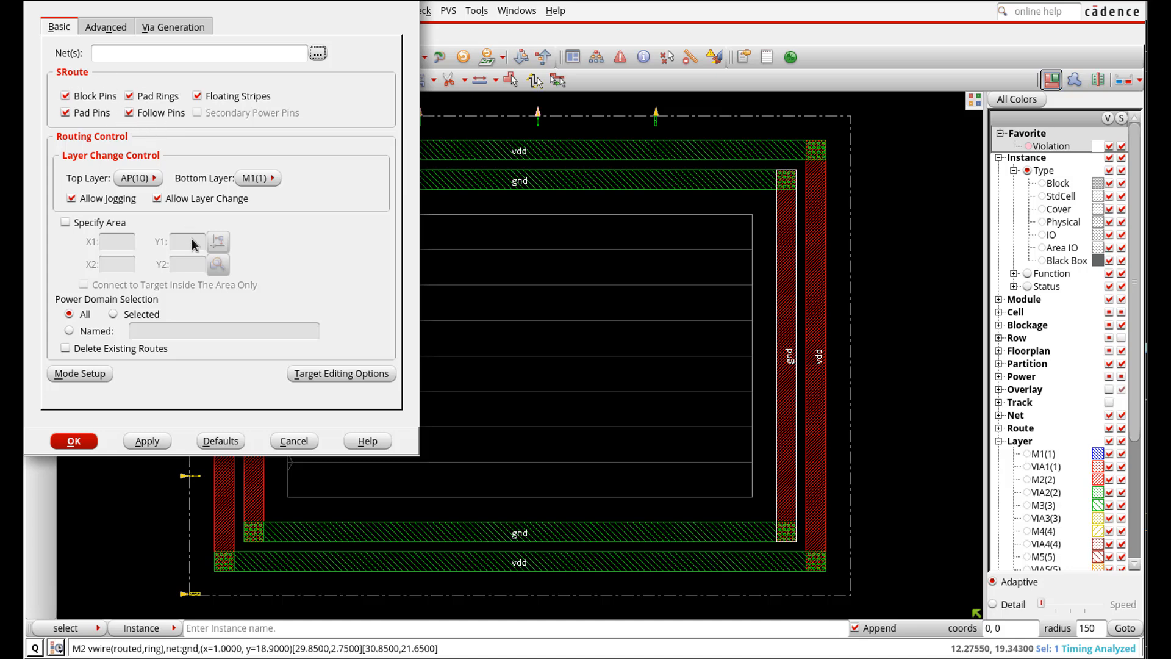
left_click(294, 441)
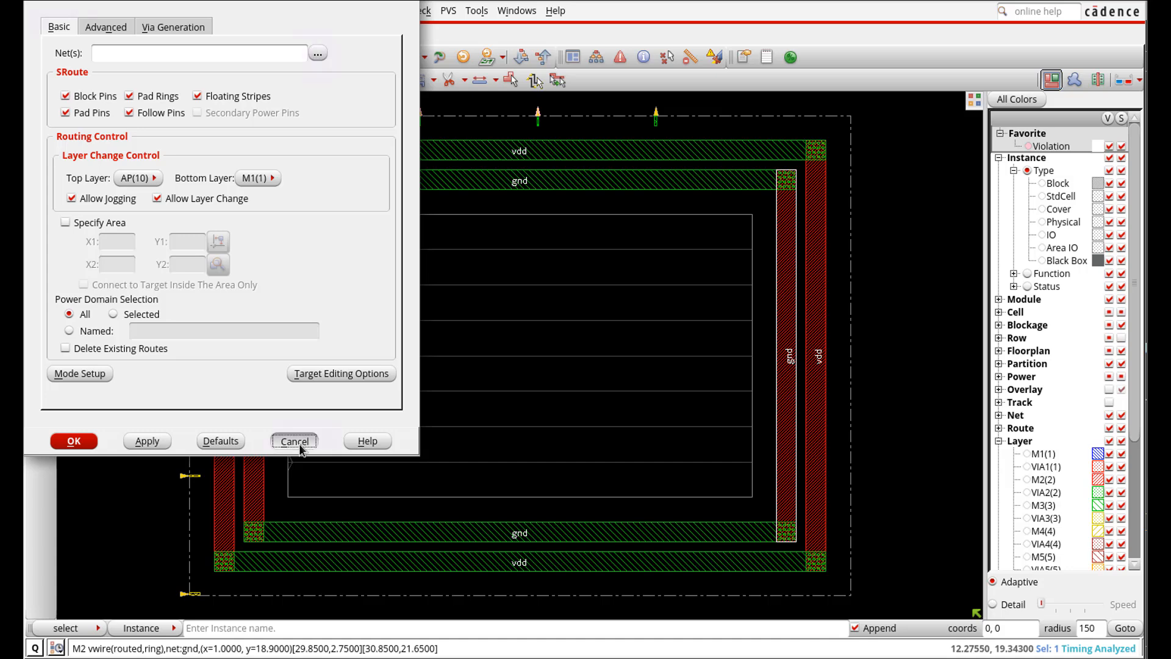
Step: Copy the core_pin route_special command for digital_gnd and digital_vdd from innovus.tcl and run it in the Innovus console to route the follow pins
key("alt+Tab")
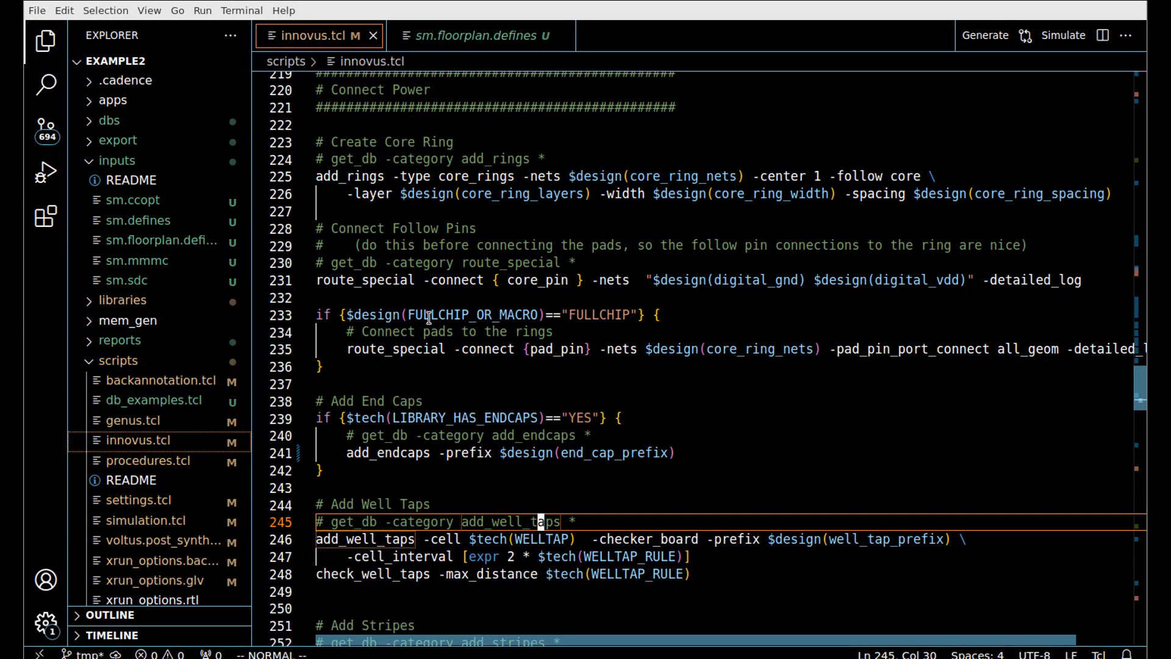
left_click(335, 280)
double_click(335, 280)
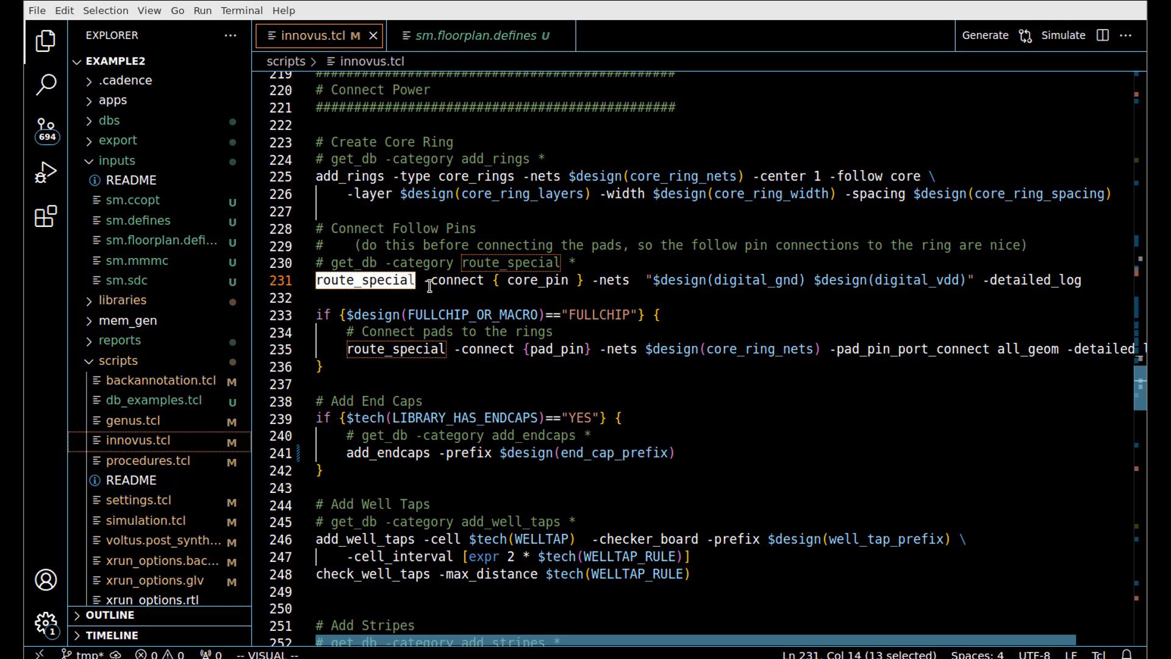
left_click(537, 281)
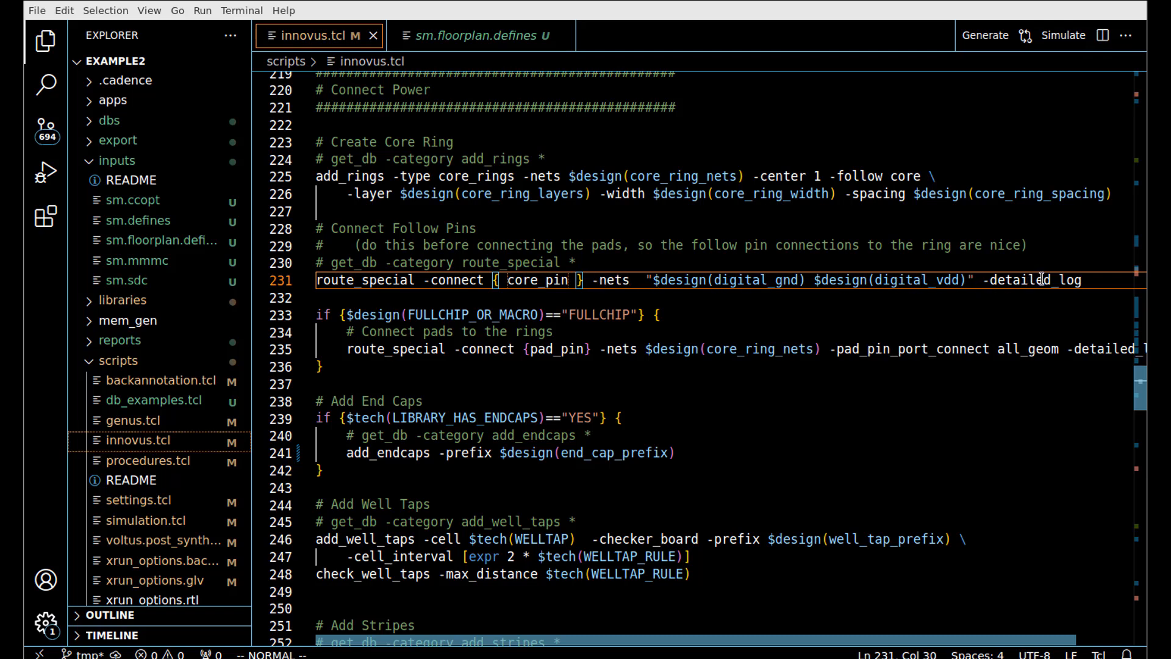
triple_click(878, 281)
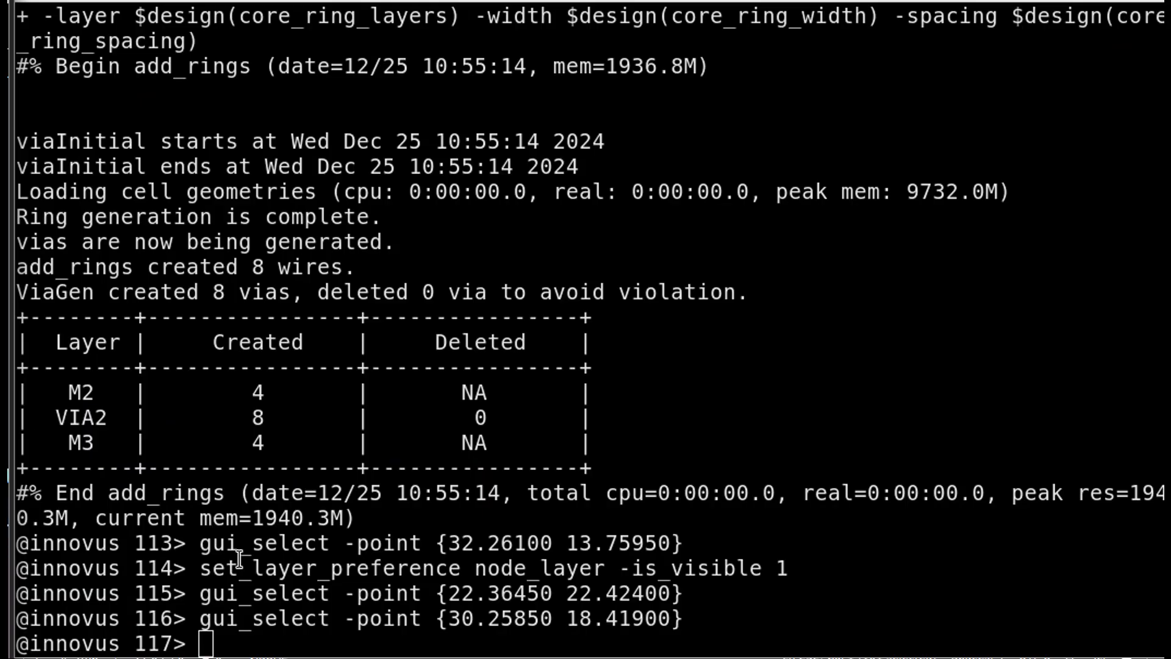
middle_click(240, 558)
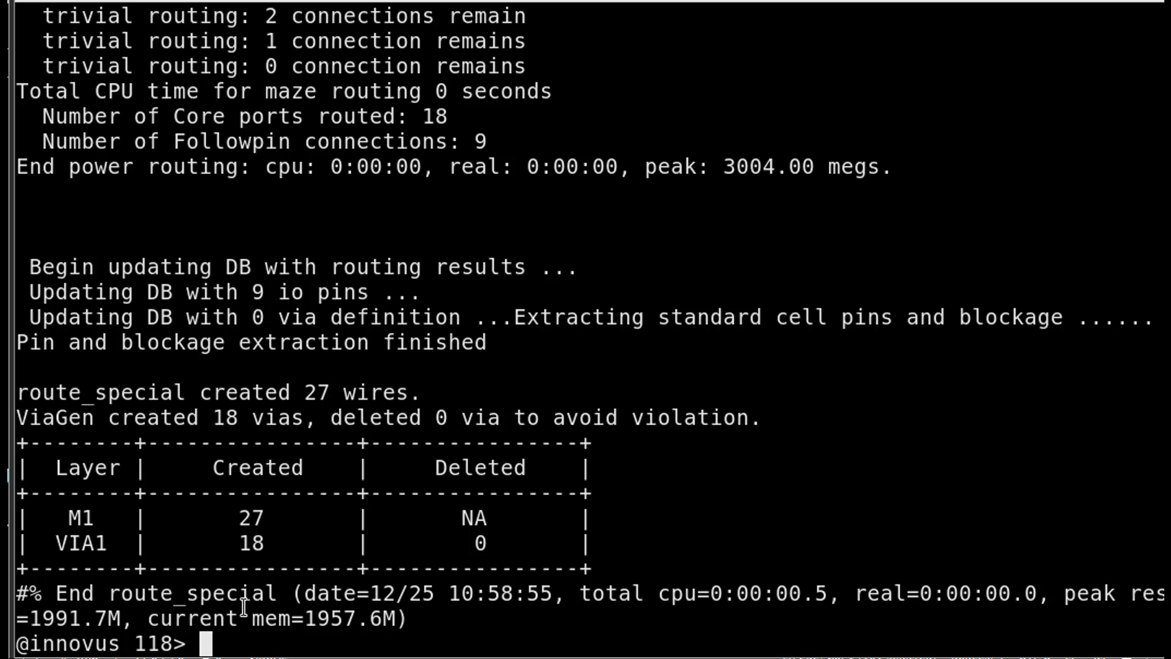
Step: Review the route_special log and examine how the M1 follow pins connect to the vdd and gnd rings near the core's upper-left corner
scroll(242, 421, "up", 4)
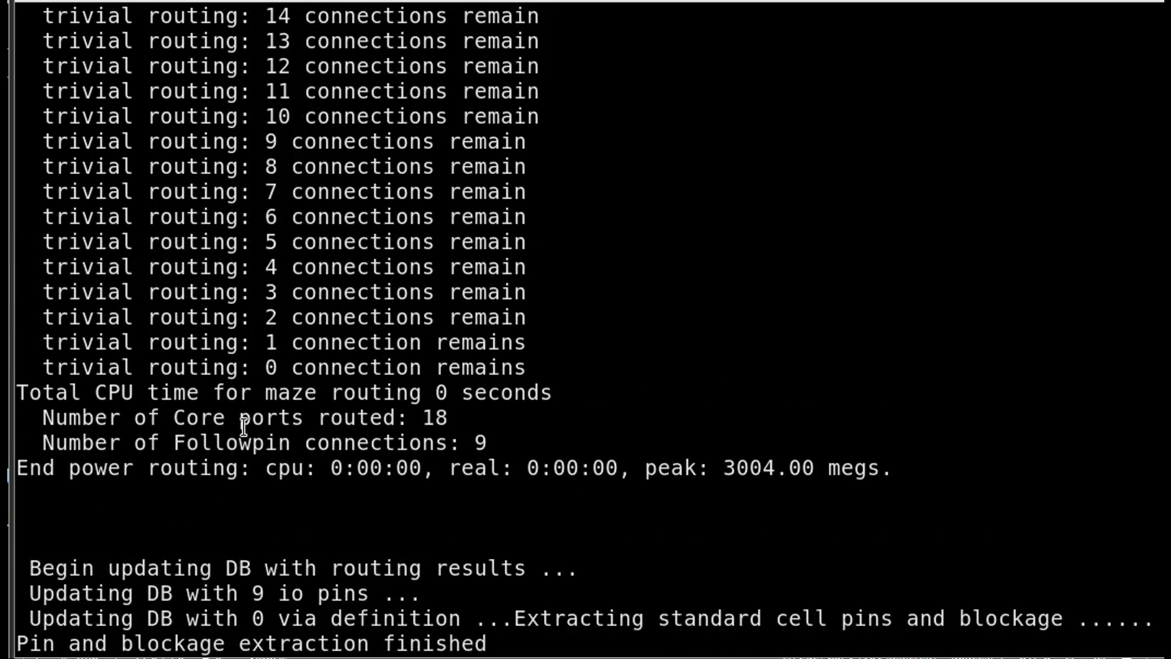
scroll(244, 425, "down", 4)
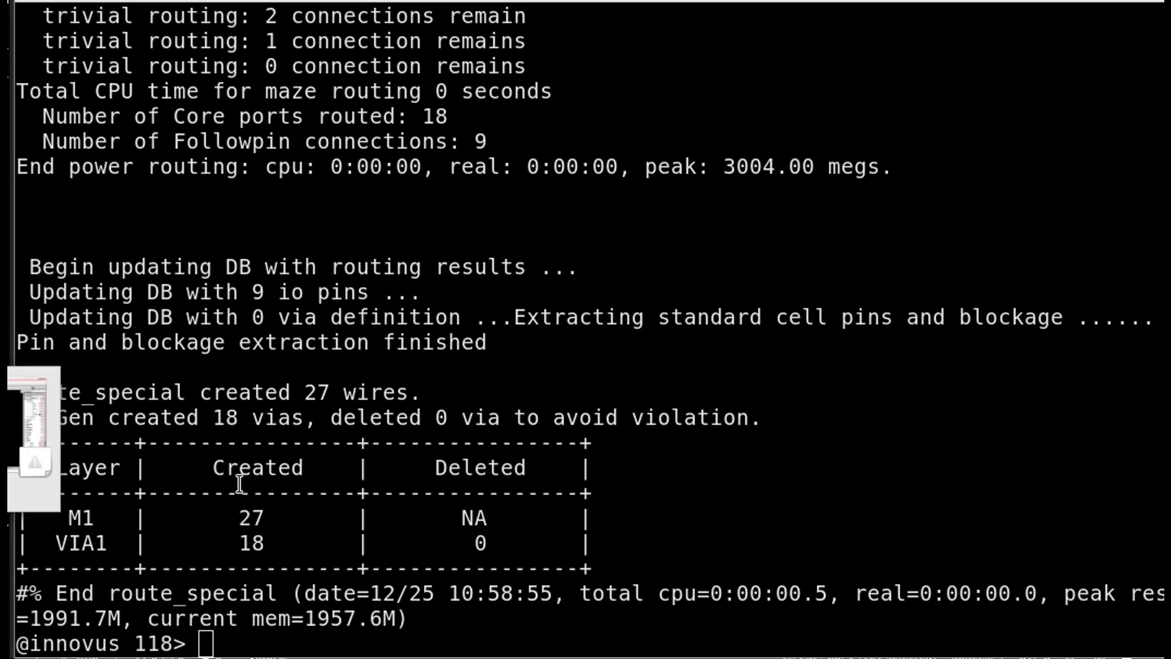
key("alt+Tab")
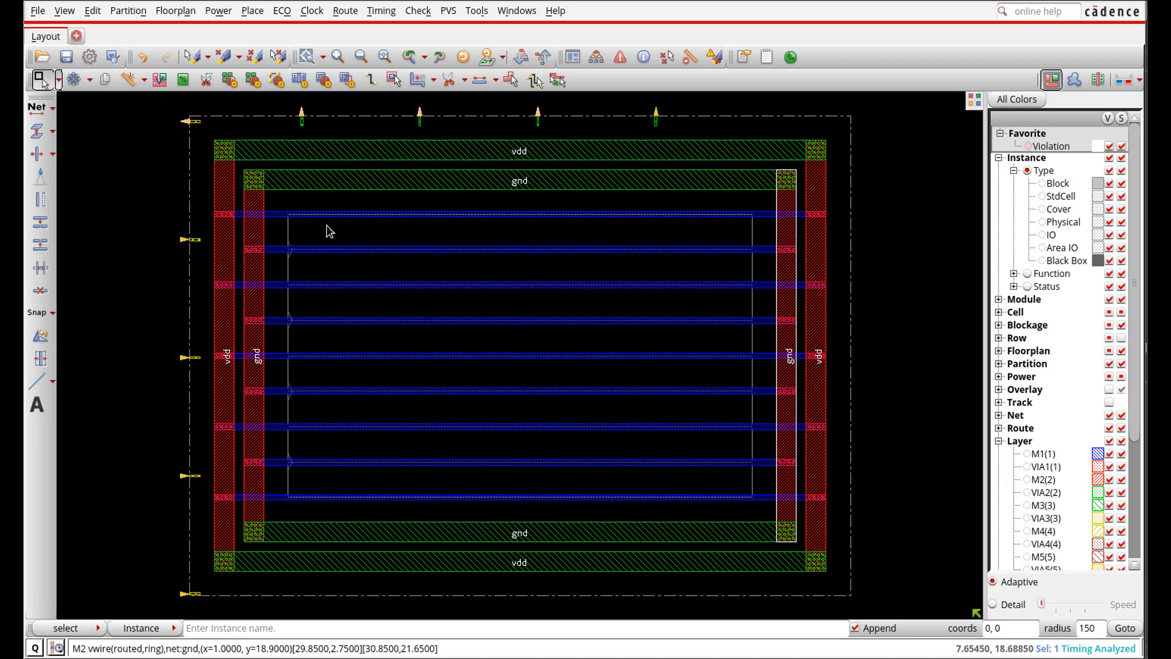
right_click_drag(204, 136, 368, 251)
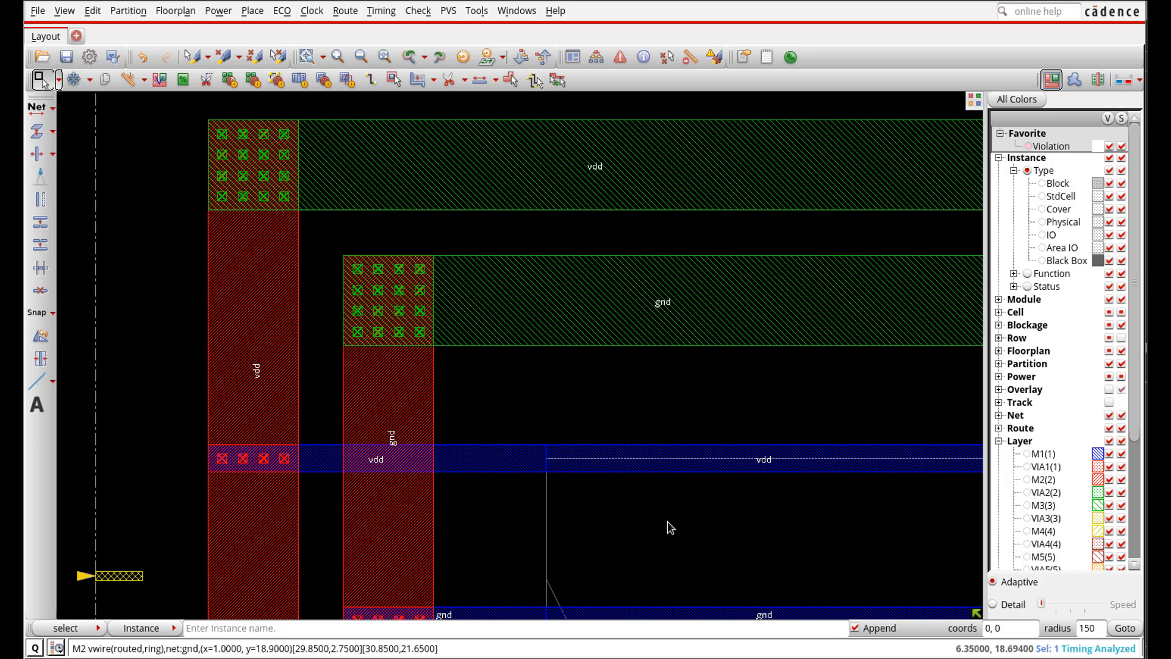
scroll(670, 527, "down", 2)
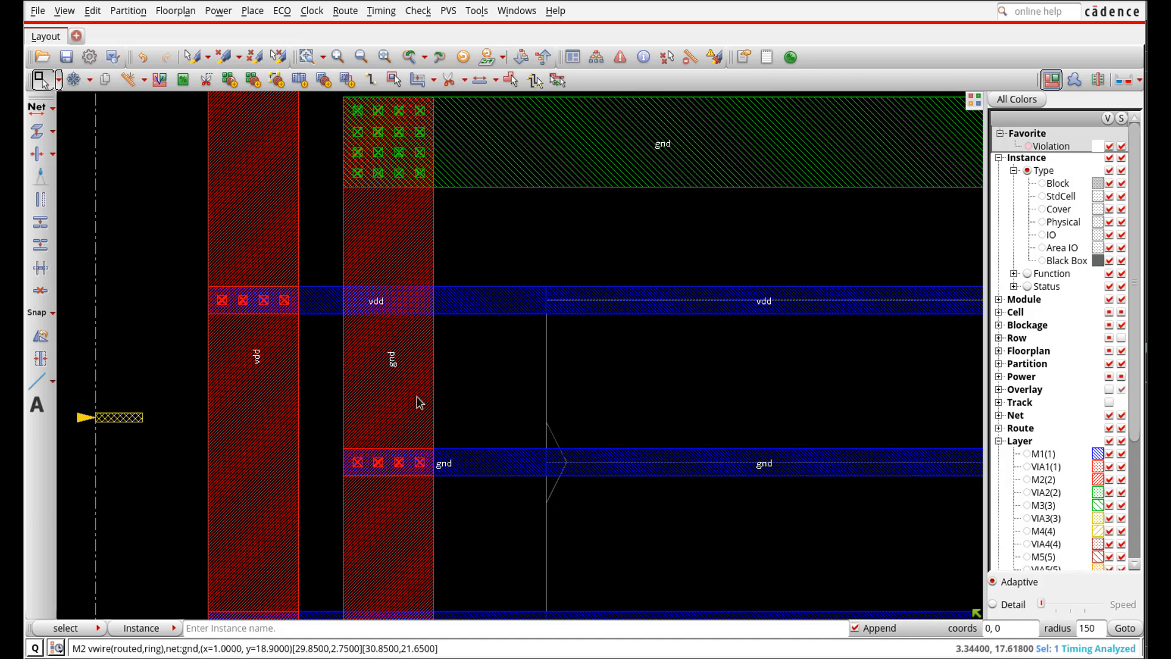
left_click(644, 403)
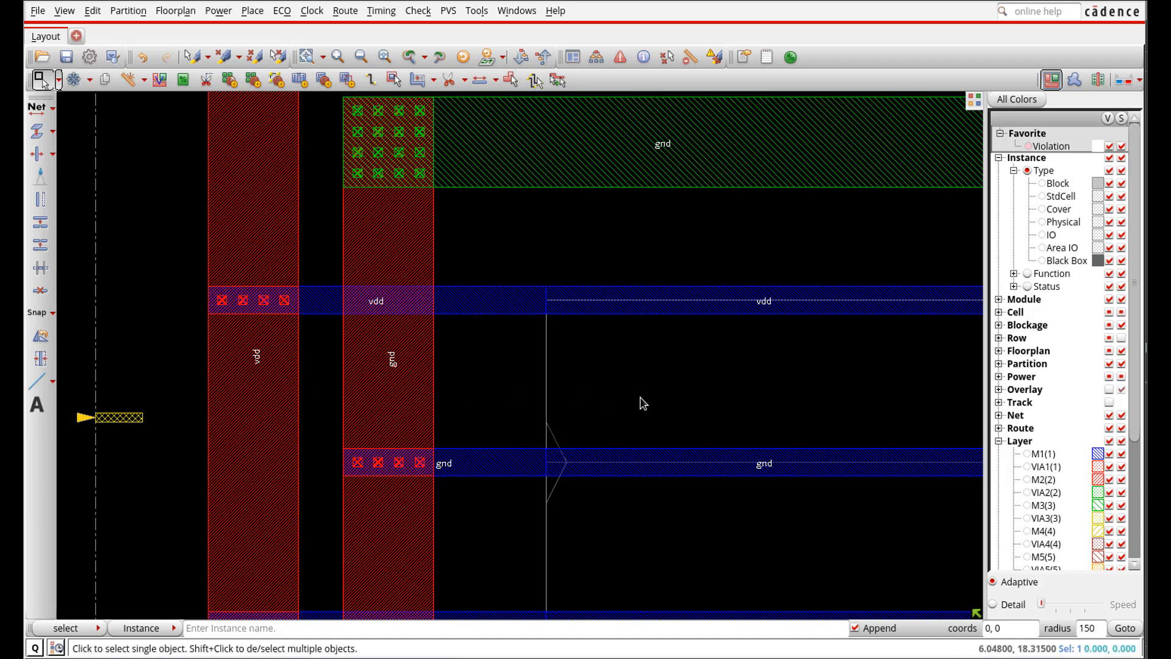
key("f")
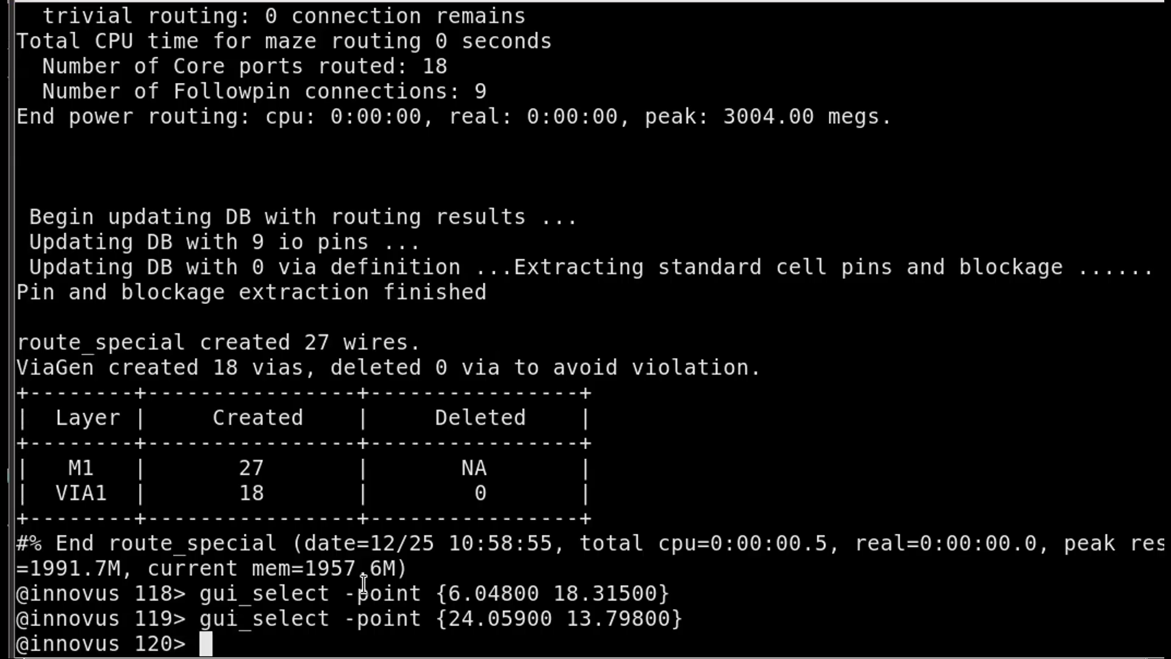
Step: Run check_drc in the Innovus console and review the design's violations in the Violation Browser
type("check_drc")
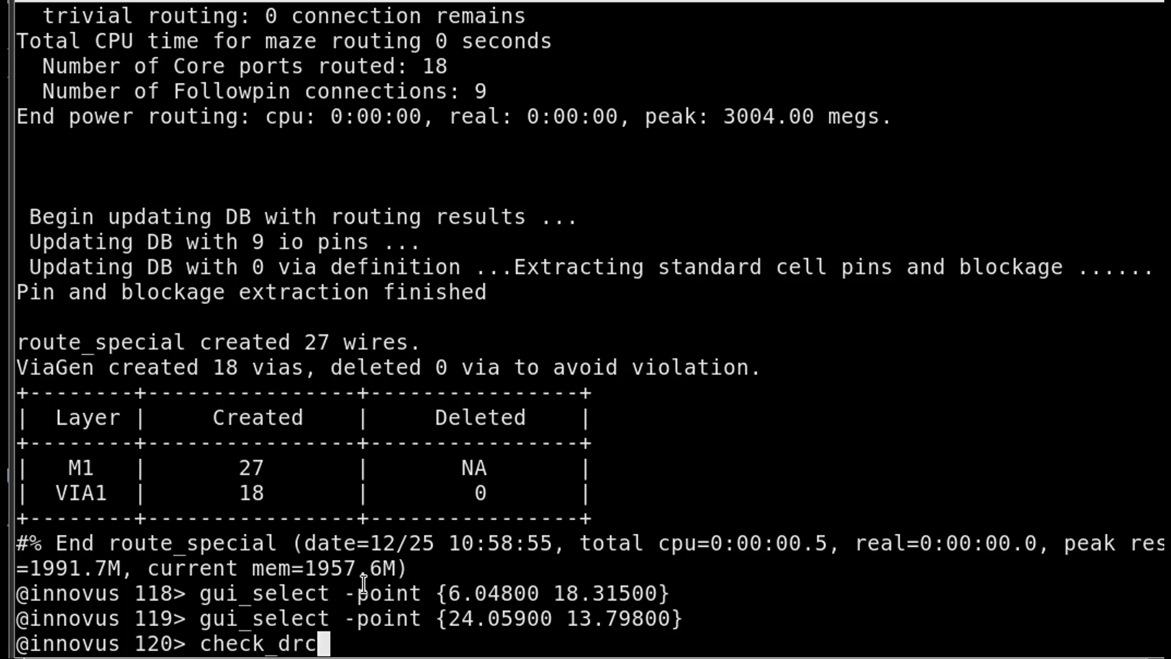
key("Return")
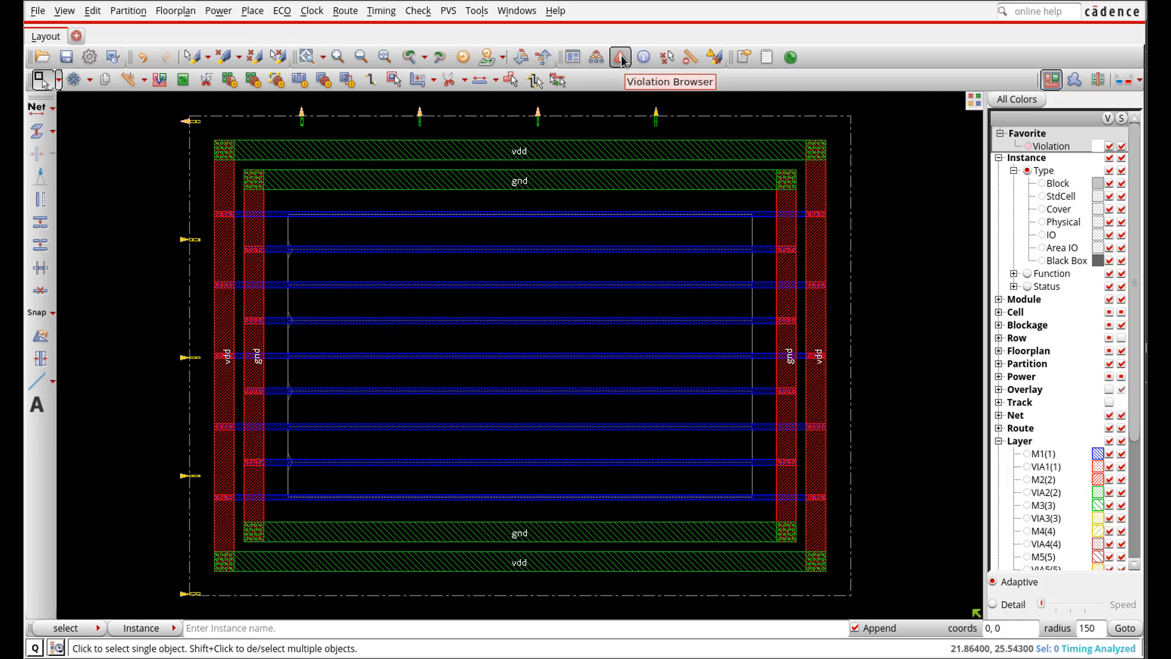
left_click(477, 11)
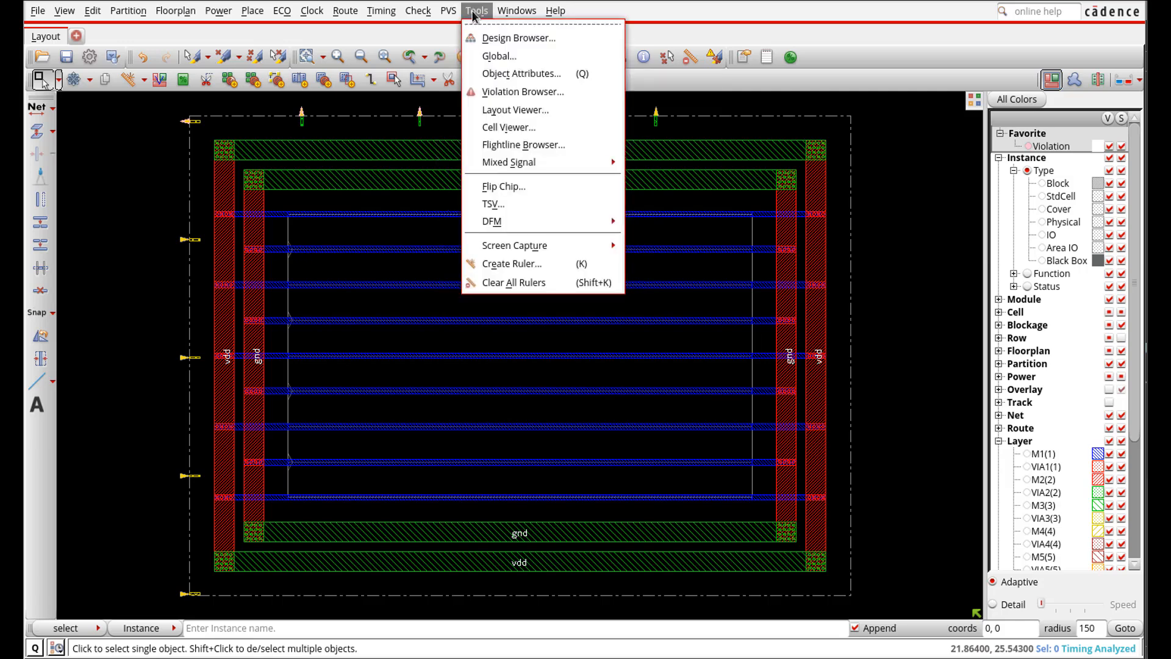
left_click(506, 91)
left_click_drag(953, 66, 821, 78)
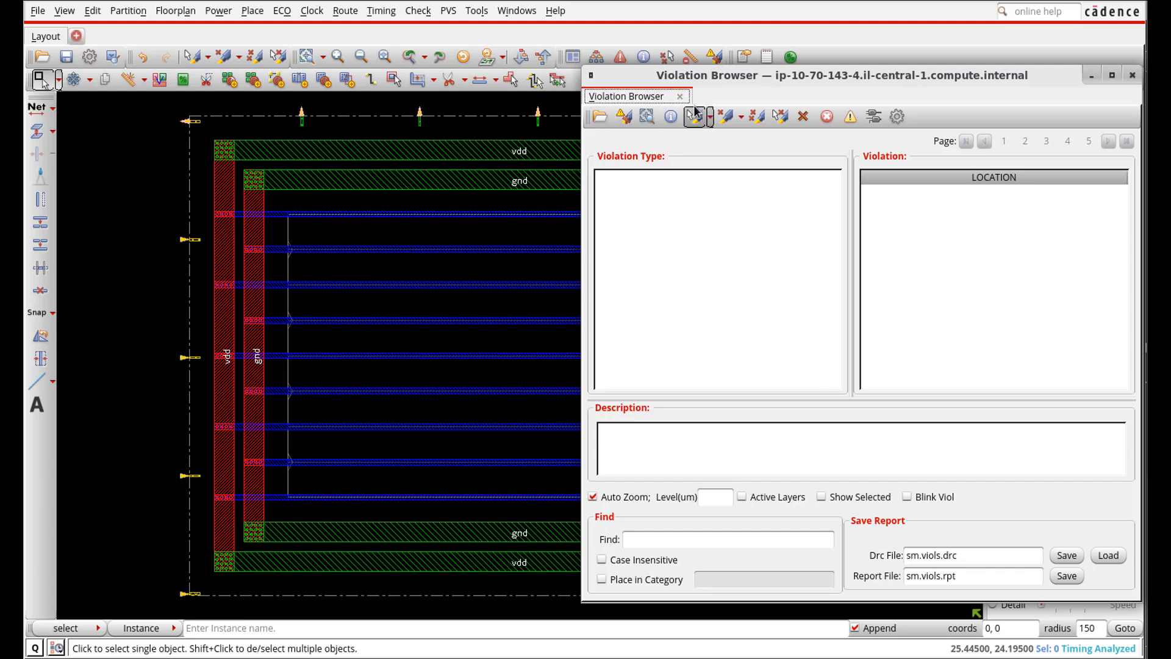
left_click(1131, 77)
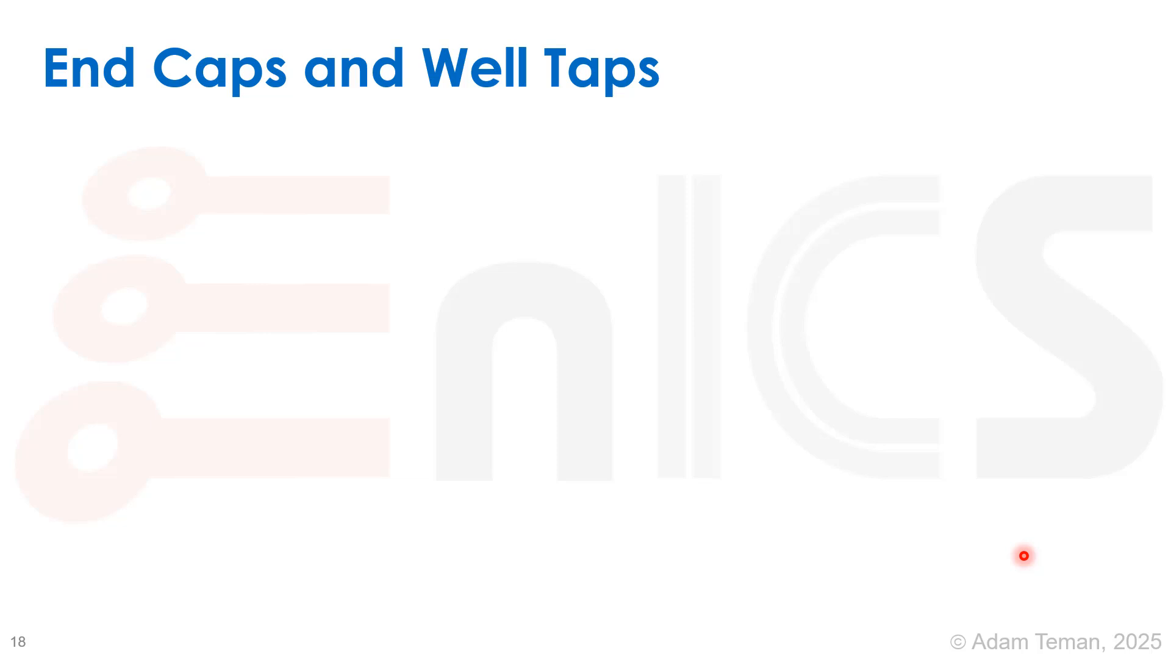
key("Right")
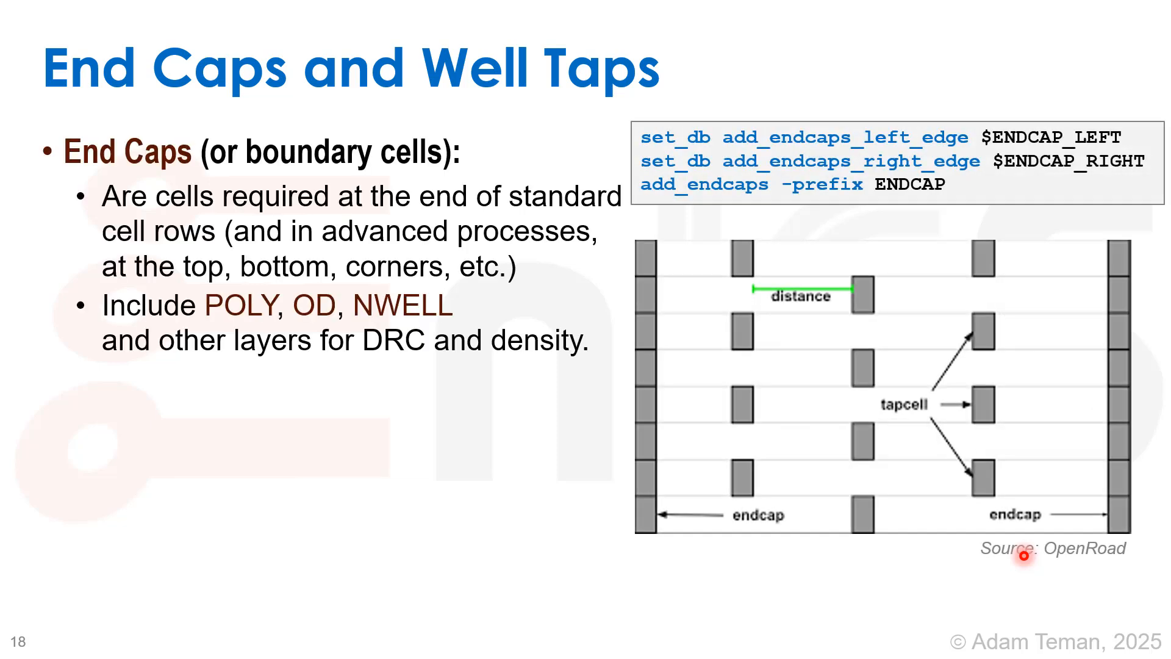